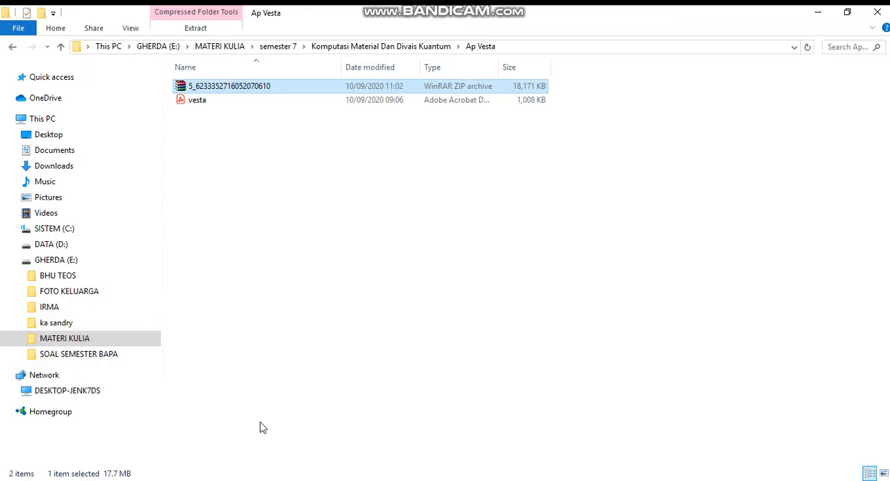
Step: Switch to VESTA and start a new structure
{"action": "key", "text": "alt+Tab"}
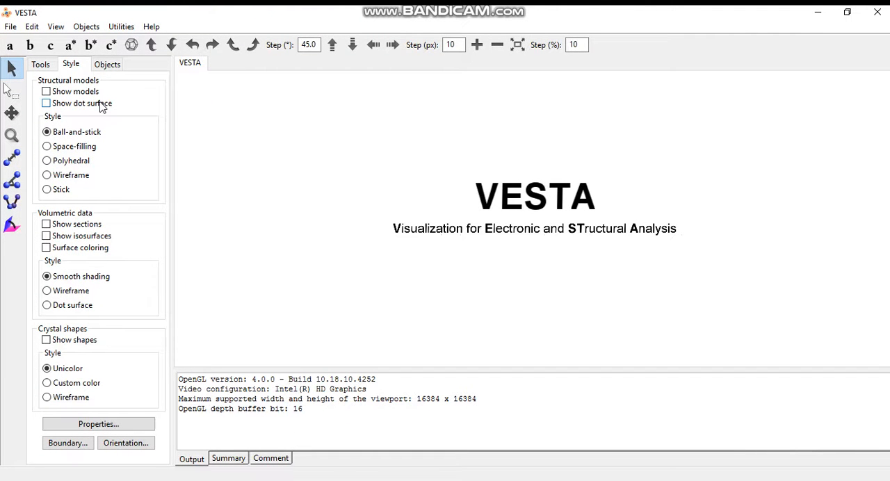
{"action": "left_click", "coordinate": [12, 28]}
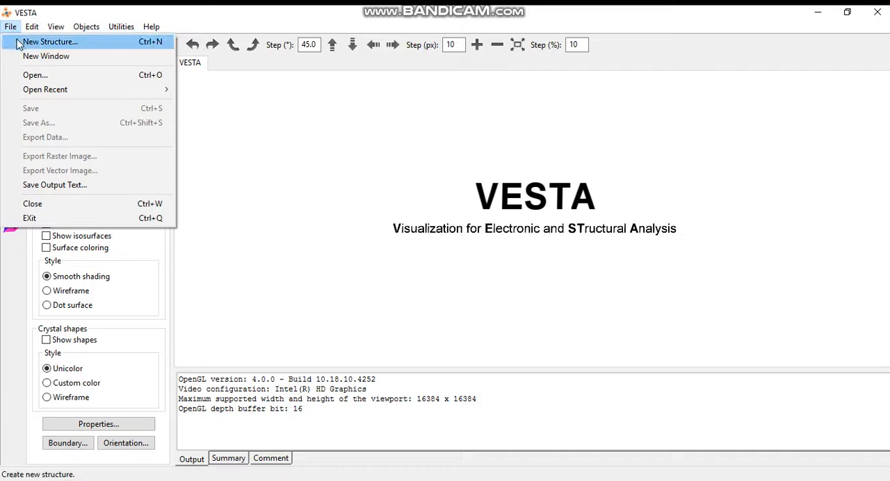
{"action": "left_click", "coordinate": [42, 42]}
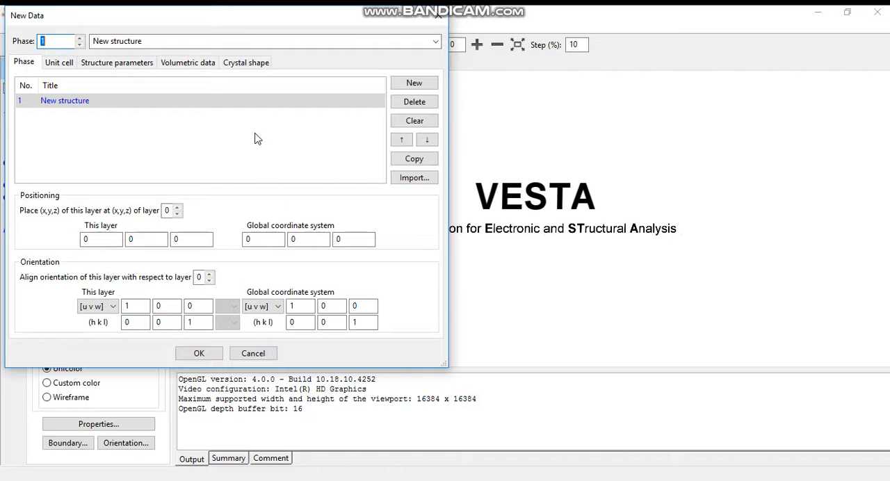
Step: Title the new structure's phase "Cesium Clorida"
{"action": "left_click", "coordinate": [117, 101]}
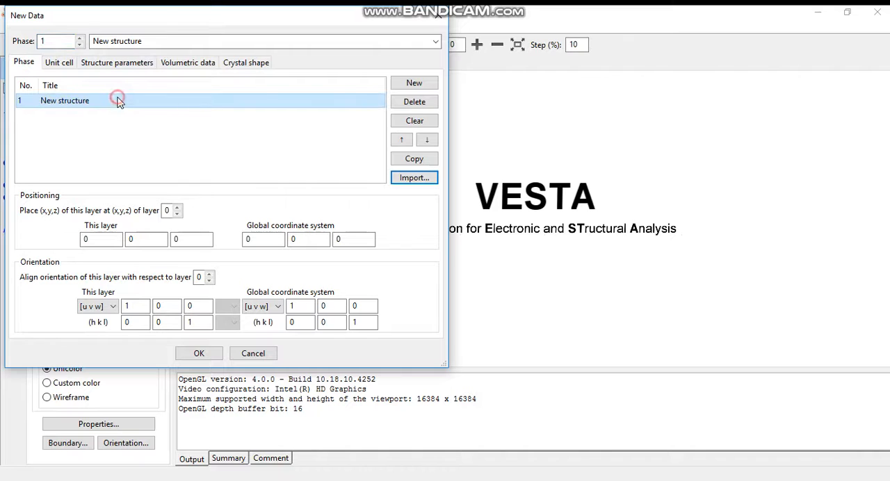
{"action": "left_click", "coordinate": [105, 101]}
{"action": "key", "text": "BackSpace"}
{"action": "key", "text": "BackSpace"}
{"action": "key", "text": "BackSpace"}
{"action": "key", "text": "BackSpace"}
{"action": "key", "text": "BackSpace"}
{"action": "key", "text": "BackSpace"}
{"action": "key", "text": "BackSpace"}
{"action": "key", "text": "BackSpace"}
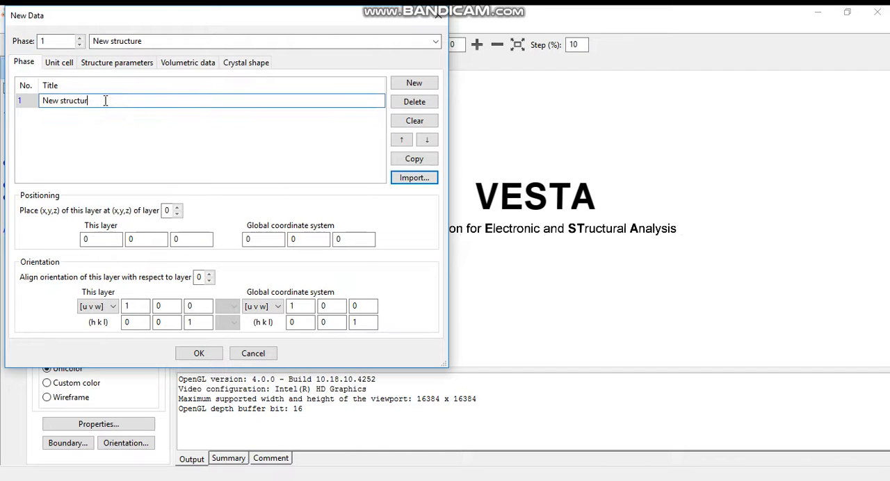
{"action": "key", "text": "BackSpace"}
{"action": "key", "text": "BackSpace"}
{"action": "key", "text": "BackSpace"}
{"action": "key", "text": "BackSpace"}
{"action": "key", "text": "BackSpace"}
{"action": "type", "text": "Cesium V"}
{"action": "key", "text": "BackSpace"}
{"action": "type", "text": "Clorida"}
Step: Set the unit cell to the cubic system with lattice parameter a of 4.11 Å and create the structure
{"action": "left_click", "coordinate": [59, 63]}
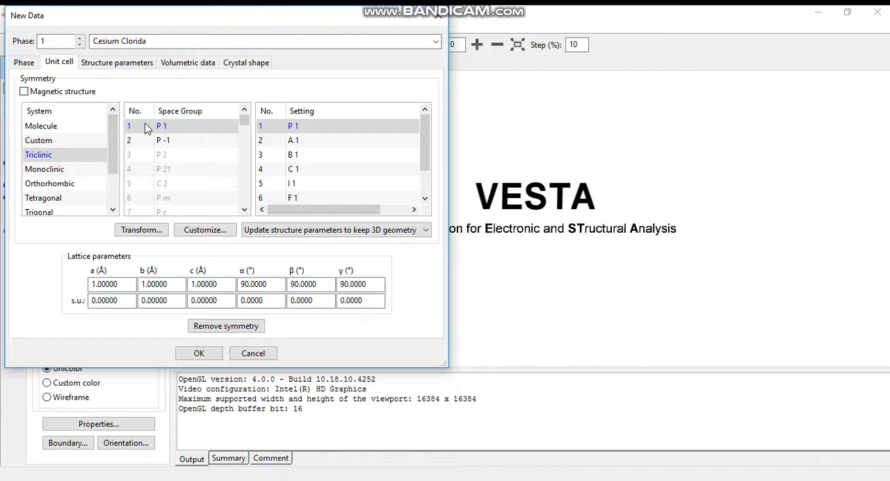
{"action": "left_click_drag", "start_coordinate": [111, 132], "coordinate": [105, 180]}
{"action": "left_click", "coordinate": [34, 202]}
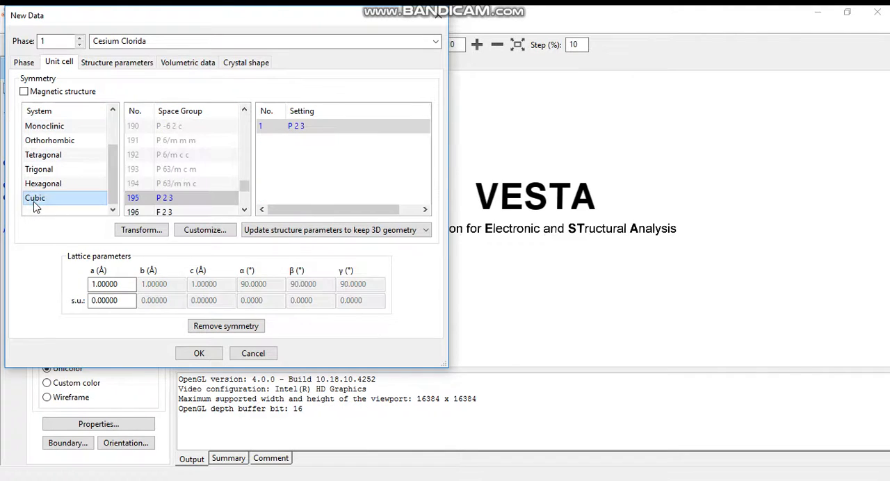
{"action": "left_click", "coordinate": [96, 283]}
{"action": "key", "text": "BackSpace"}
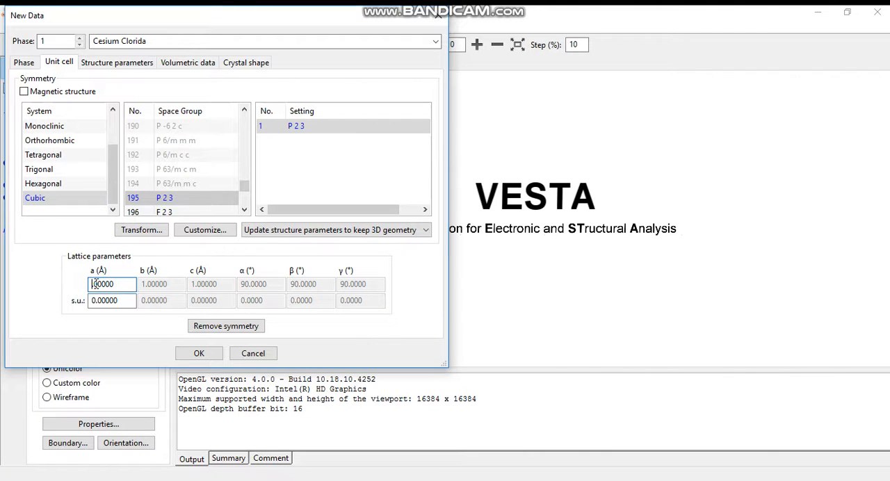
{"action": "type", "text": "4.11"}
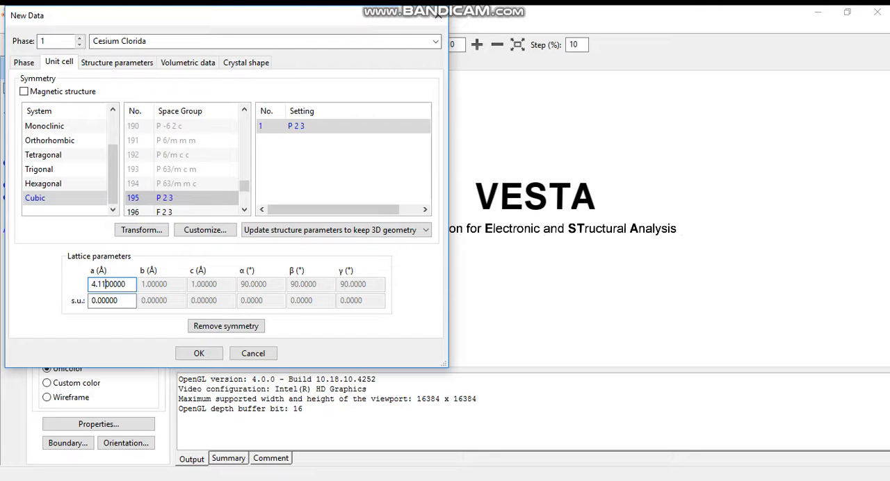
{"action": "left_click", "coordinate": [200, 354]}
Step: Add a new blank atom entry to the structure parameters of the Cesium Clorida phase
{"action": "left_click_drag", "start_coordinate": [519, 262], "coordinate": [429, 270]}
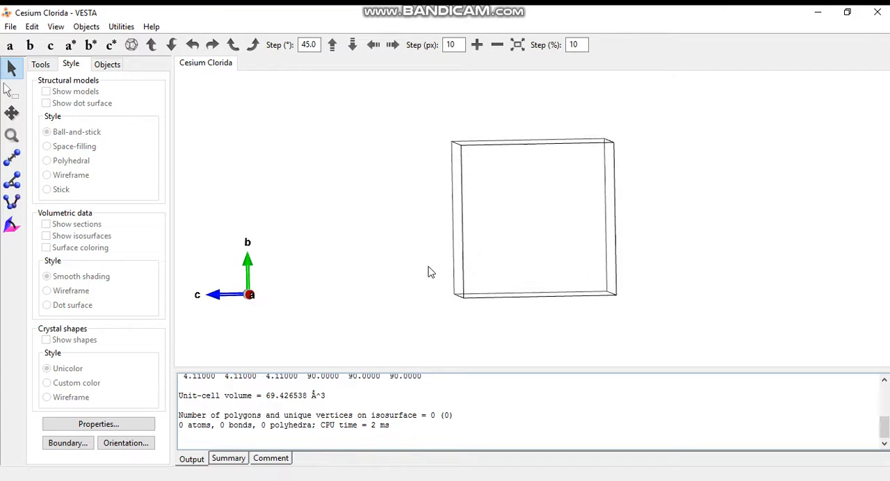
{"action": "left_click_drag", "start_coordinate": [536, 247], "coordinate": [487, 260]}
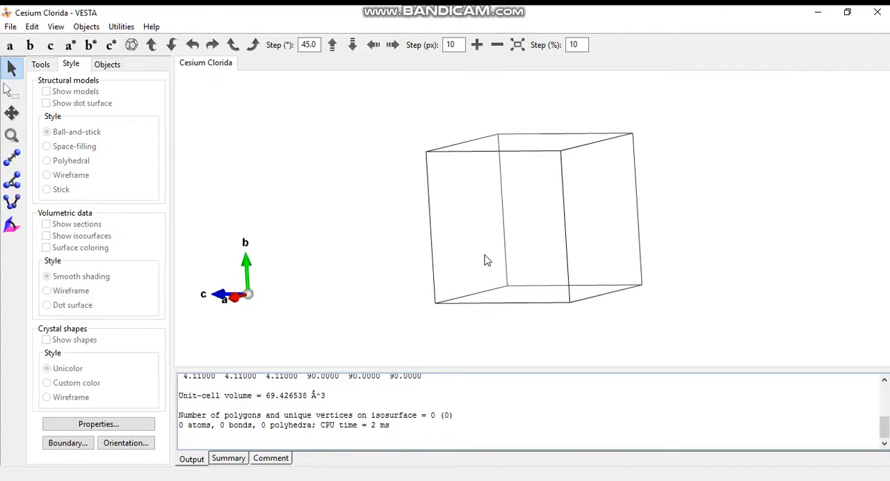
{"action": "left_click", "coordinate": [31, 27]}
{"action": "mouse_move", "coordinate": [60, 73]}
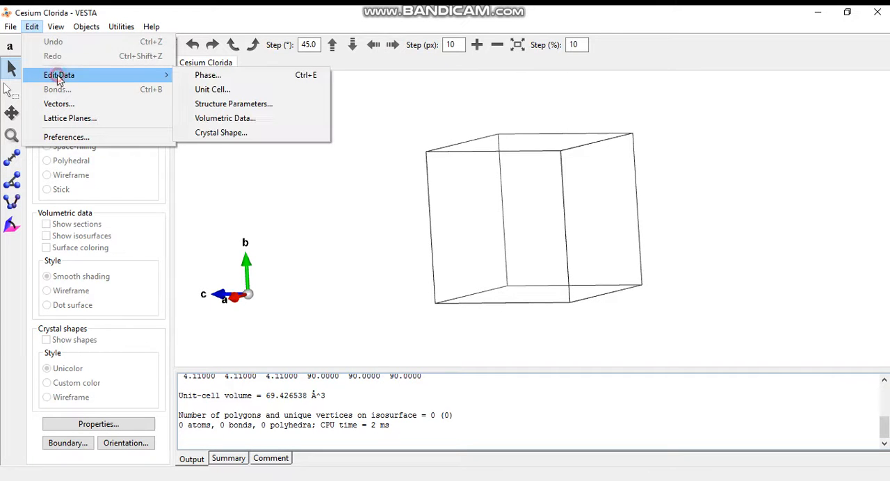
{"action": "left_click", "coordinate": [202, 105]}
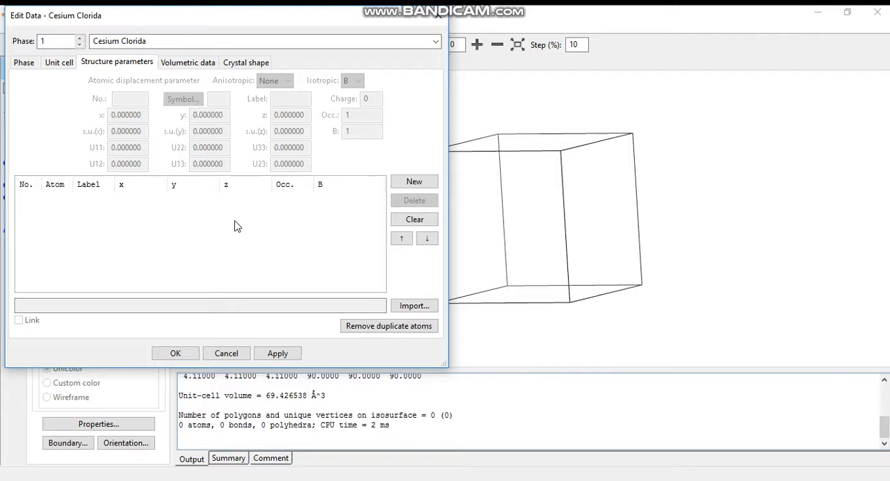
{"action": "left_click", "coordinate": [412, 183]}
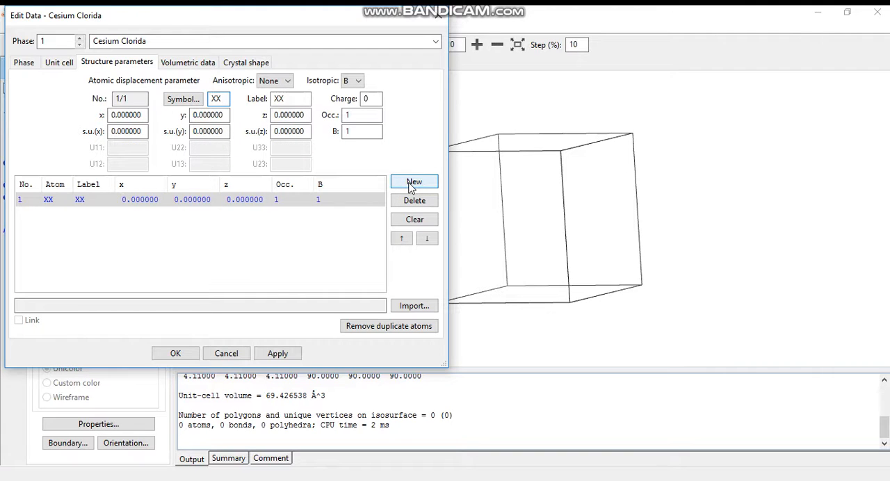
{"action": "left_click", "coordinate": [415, 201]}
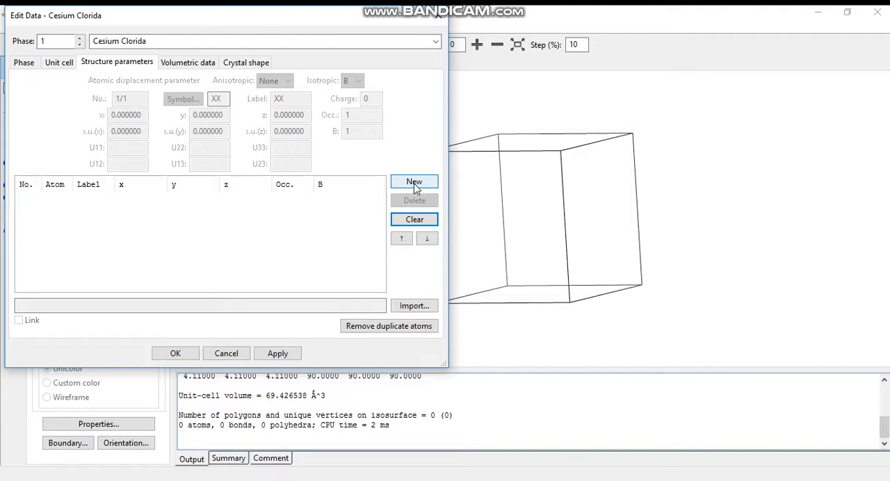
{"action": "left_click", "coordinate": [415, 182]}
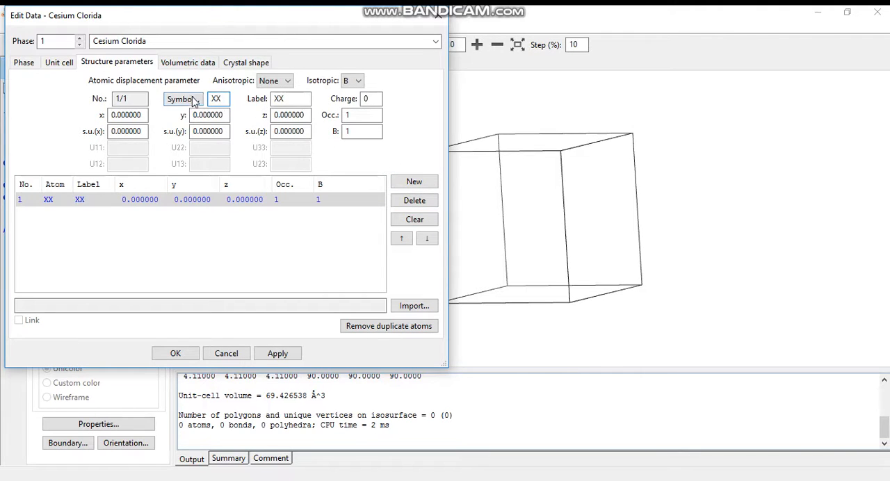
Step: Assign the element Cs to the first atom entry and label it Cs1
{"action": "left_click", "coordinate": [193, 101]}
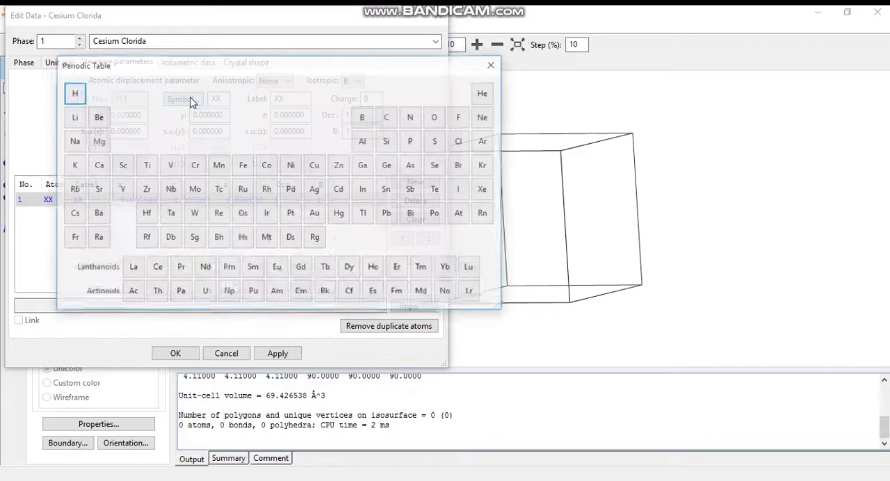
{"action": "left_click", "coordinate": [74, 215]}
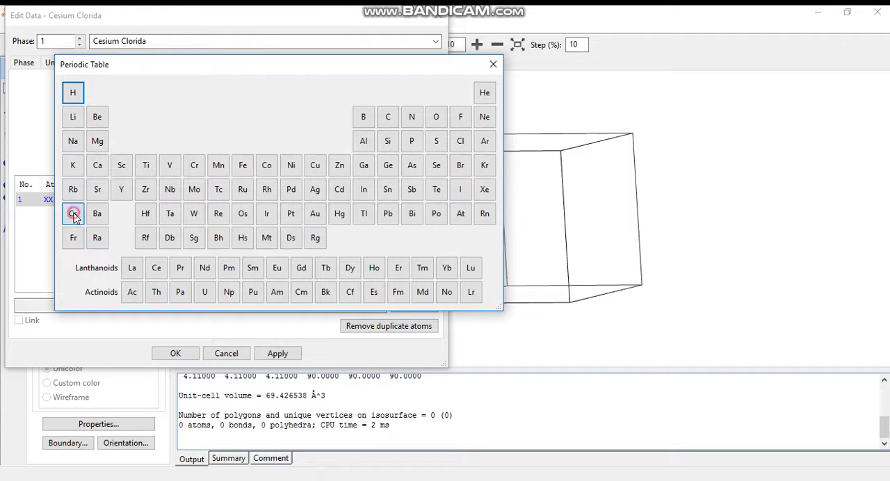
{"action": "double_click", "coordinate": [290, 100]}
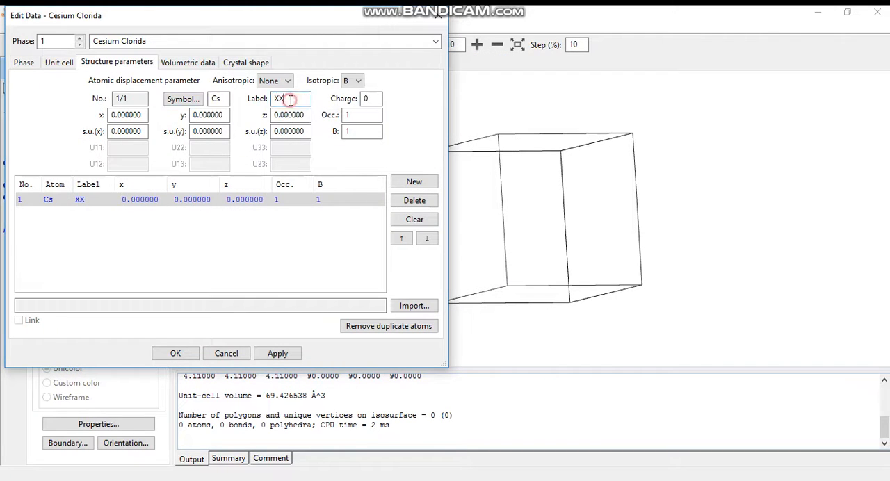
{"action": "key", "text": "BackSpace"}
{"action": "type", "text": "Cs1"}
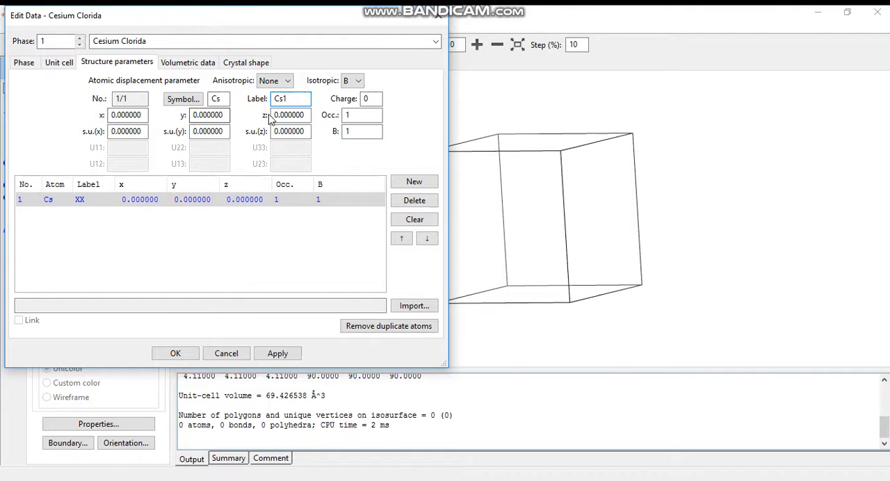
Step: Add a second atom entry with the element Cl and the label Cl1
{"action": "left_click", "coordinate": [414, 182]}
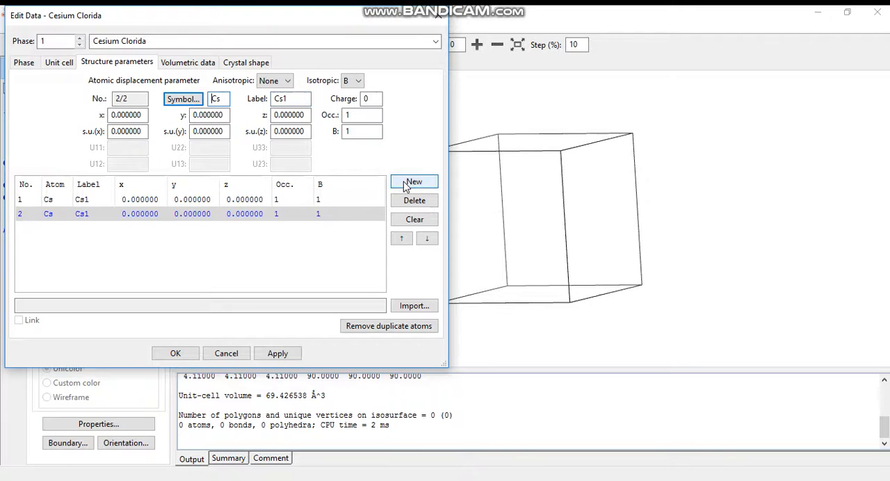
{"action": "left_click", "coordinate": [192, 99]}
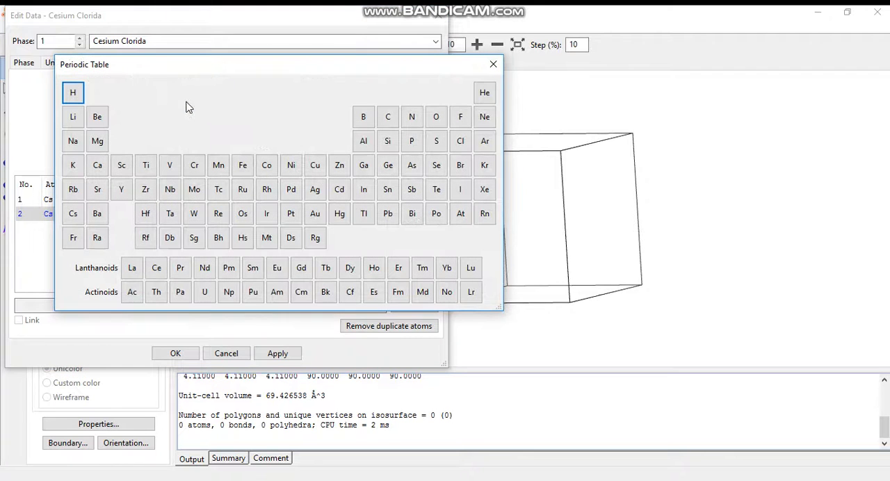
{"action": "left_click", "coordinate": [460, 141]}
{"action": "left_click", "coordinate": [299, 98]}
{"action": "key", "text": "BackSpace"}
{"action": "key", "text": "BackSpace"}
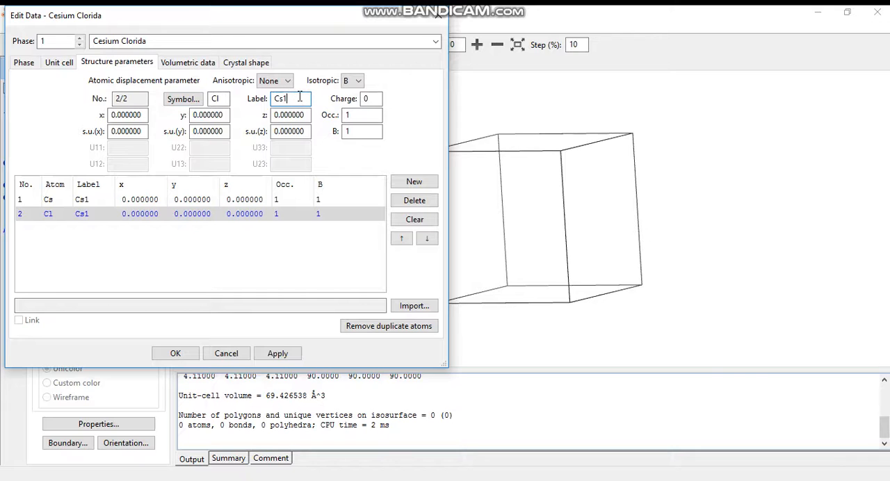
{"action": "type", "text": "l1"}
Step: Place the Cl1 atom at x, y and z of 0.5 and accept the structure data
{"action": "left_click", "coordinate": [118, 114]}
{"action": "type", "text": "5"}
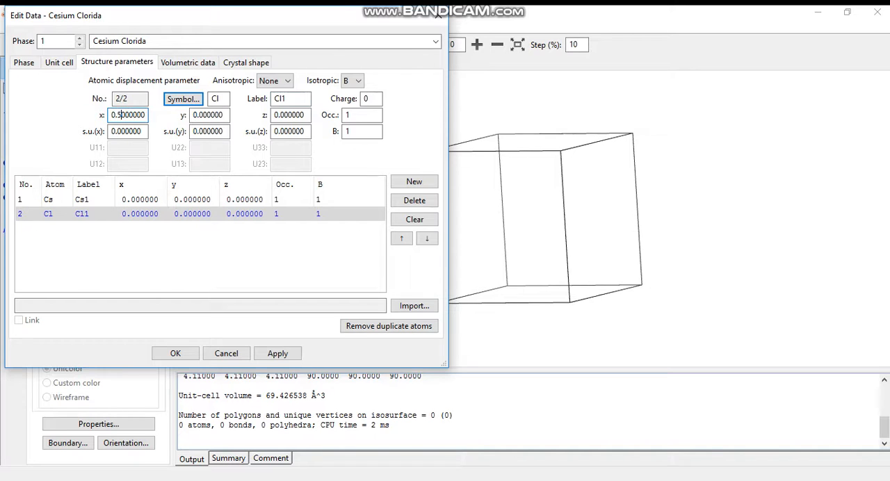
{"action": "left_click", "coordinate": [201, 115]}
{"action": "type", "text": "5"}
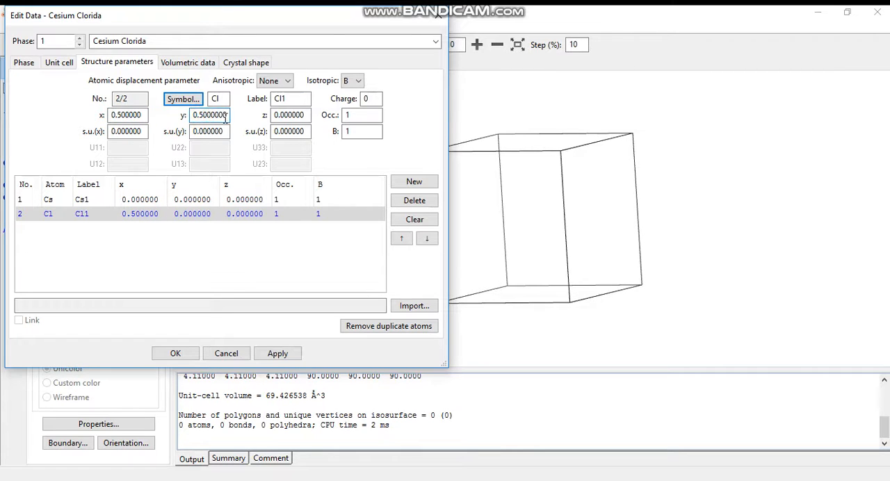
{"action": "left_click", "coordinate": [278, 116]}
{"action": "type", "text": "5"}
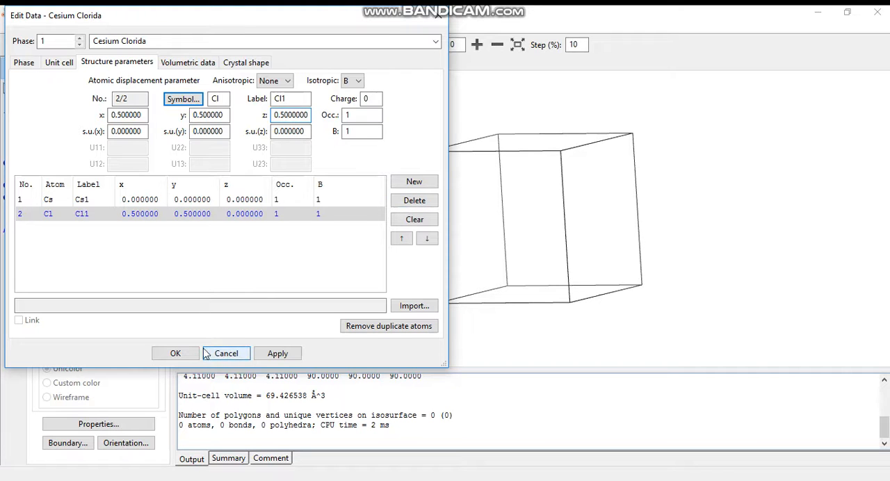
{"action": "left_click", "coordinate": [175, 353]}
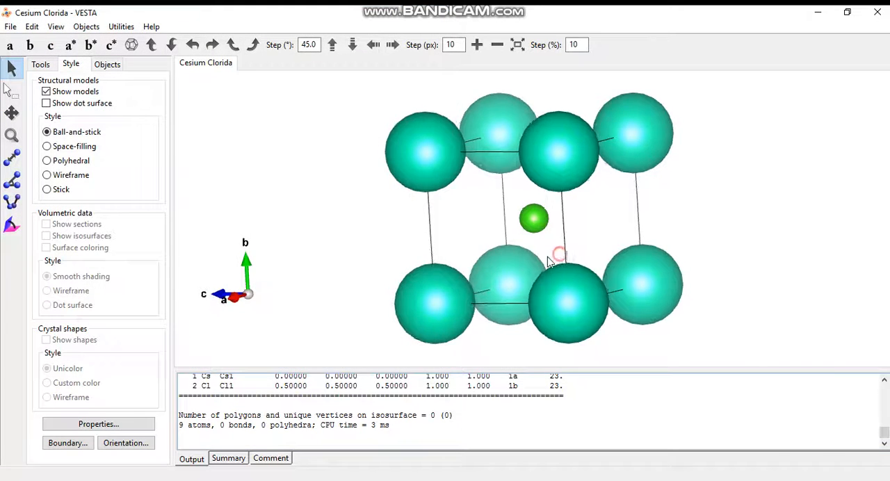
Step: Add a new bond entry with Cs as A1, using the Search atoms bonded to A1 mode
{"action": "left_click_drag", "start_coordinate": [418, 272], "coordinate": [566, 252]}
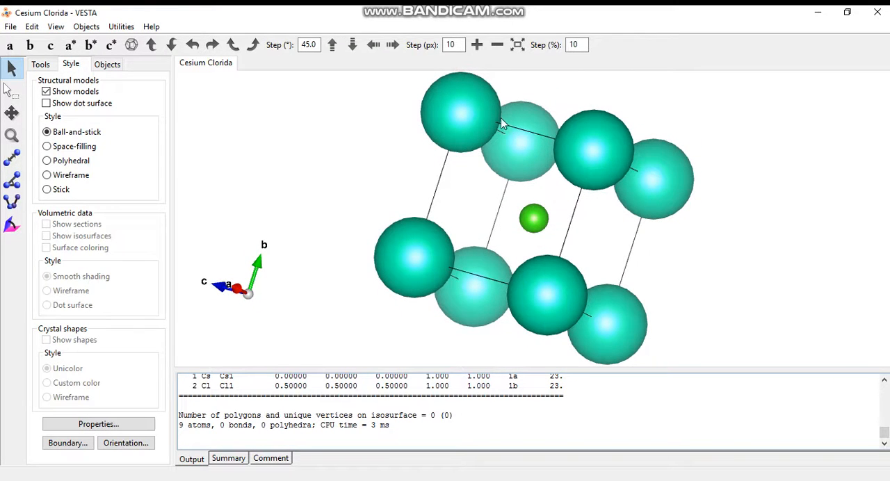
{"action": "left_click_drag", "start_coordinate": [486, 122], "coordinate": [413, 145]}
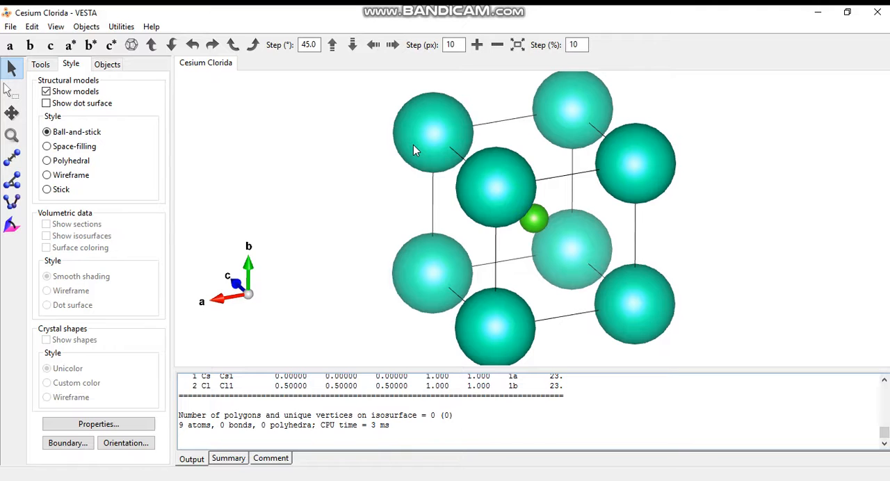
{"action": "left_click_drag", "start_coordinate": [463, 163], "coordinate": [461, 159]}
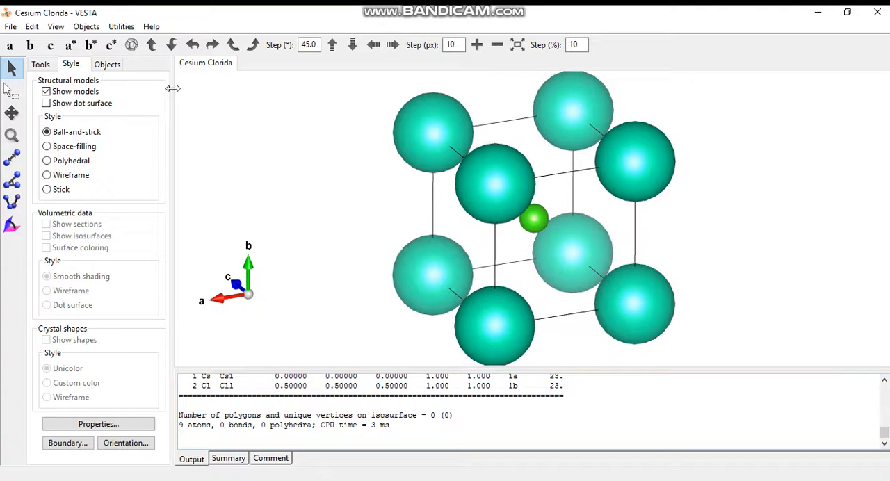
{"action": "left_click", "coordinate": [32, 26]}
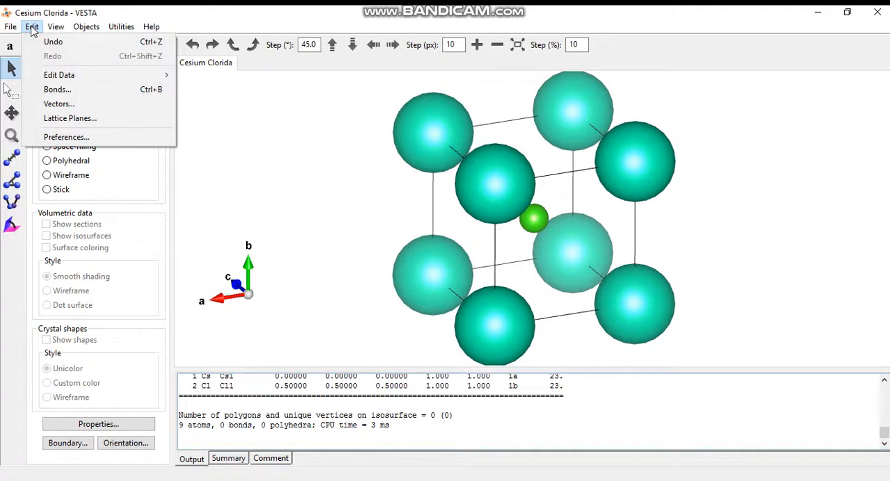
{"action": "left_click", "coordinate": [57, 89]}
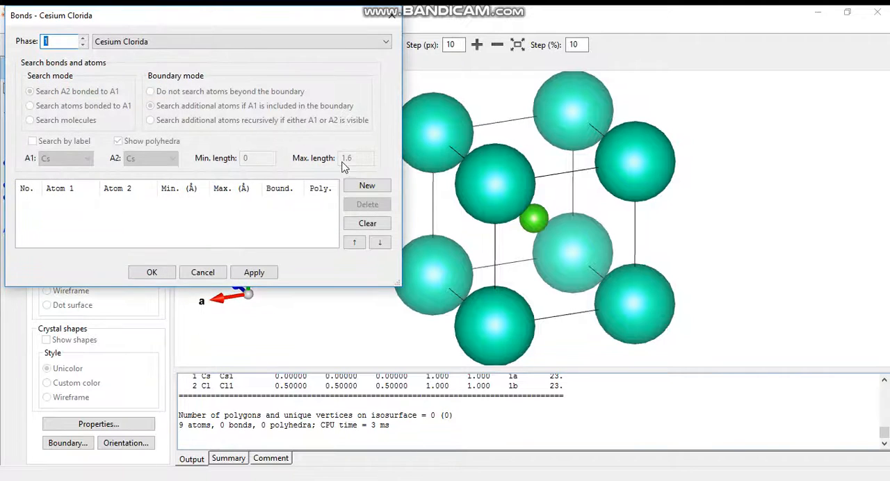
{"action": "left_click", "coordinate": [359, 186]}
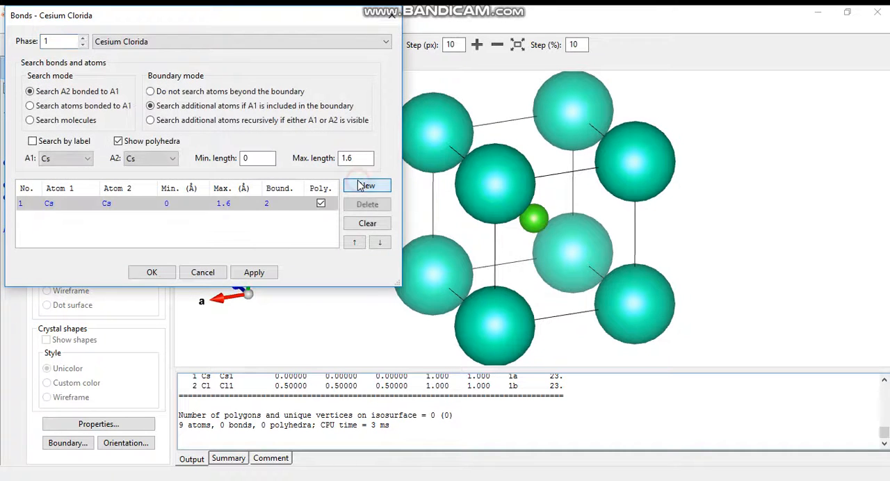
{"action": "left_click", "coordinate": [30, 107]}
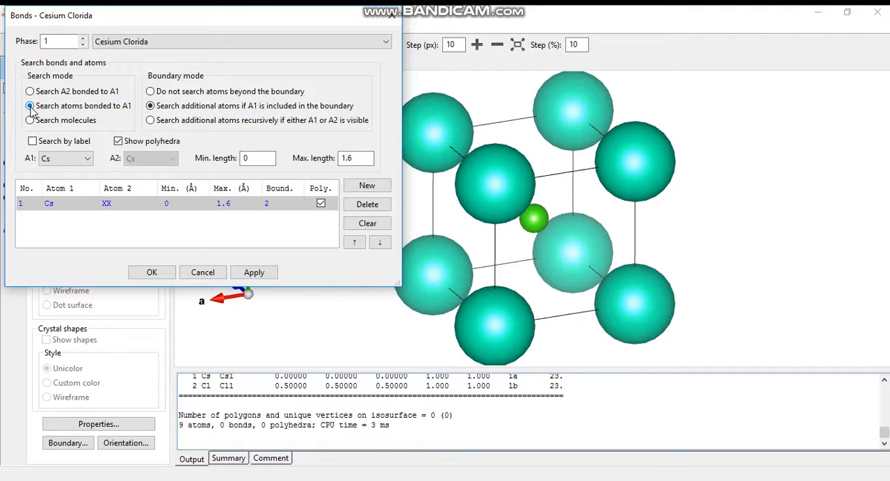
Step: Set the Cs bond's maximum length to 4 Å and accept the bond settings
{"action": "left_click_drag", "start_coordinate": [354, 157], "coordinate": [336, 161]}
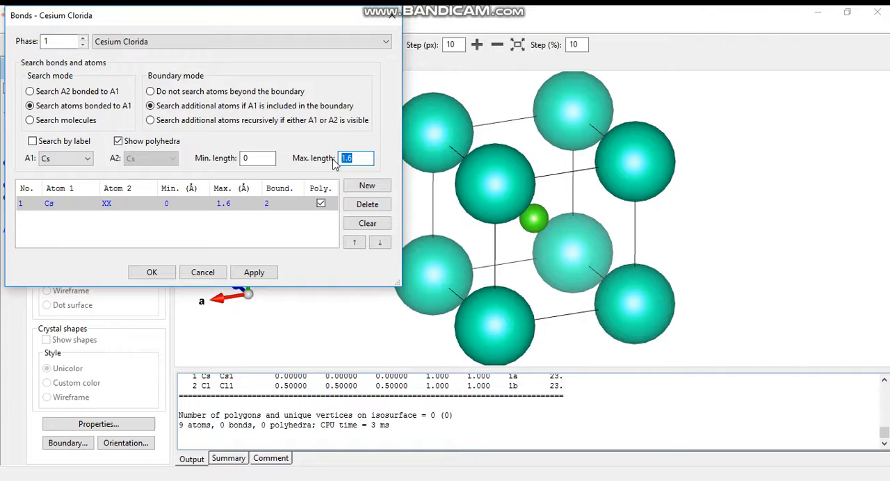
{"action": "type", "text": "4"}
{"action": "left_click", "coordinate": [151, 272]}
Step: Show the site labels on all Cs and Cl atoms in the structure
{"action": "left_click_drag", "start_coordinate": [458, 232], "coordinate": [462, 232]}
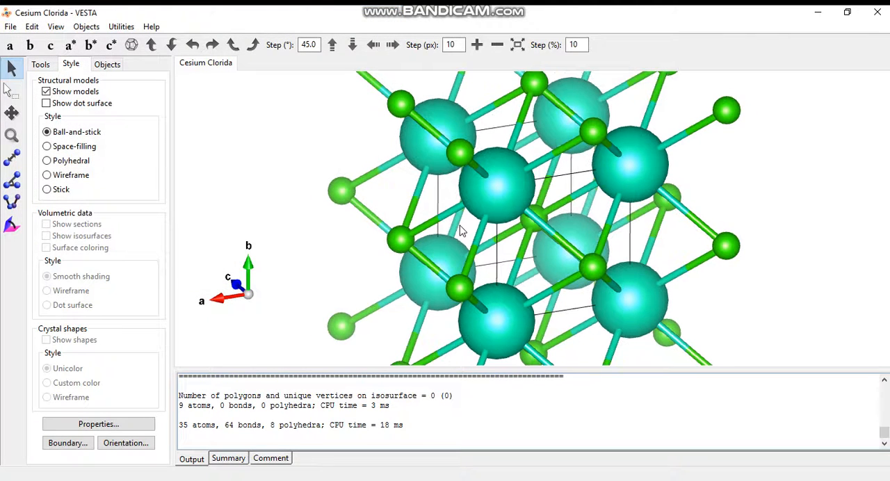
{"action": "scroll", "coordinate": [460, 231], "scroll_direction": "down", "scroll_amount": 2}
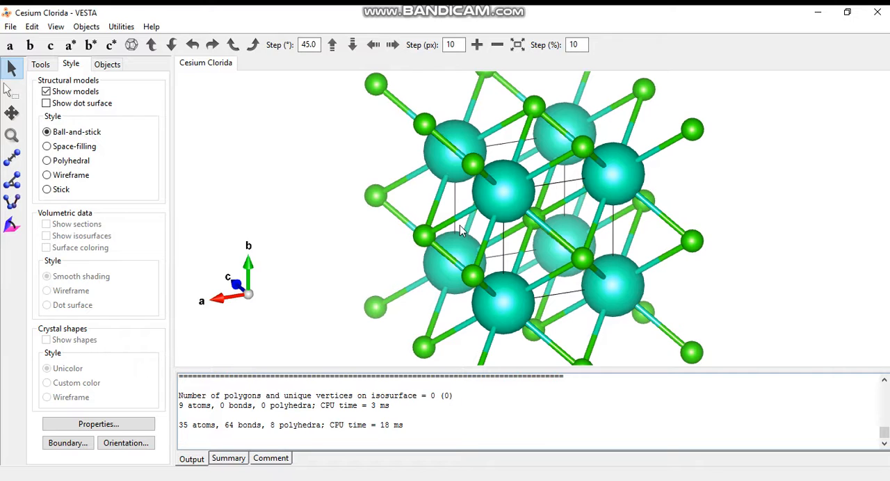
{"action": "left_click_drag", "start_coordinate": [496, 227], "coordinate": [445, 208]}
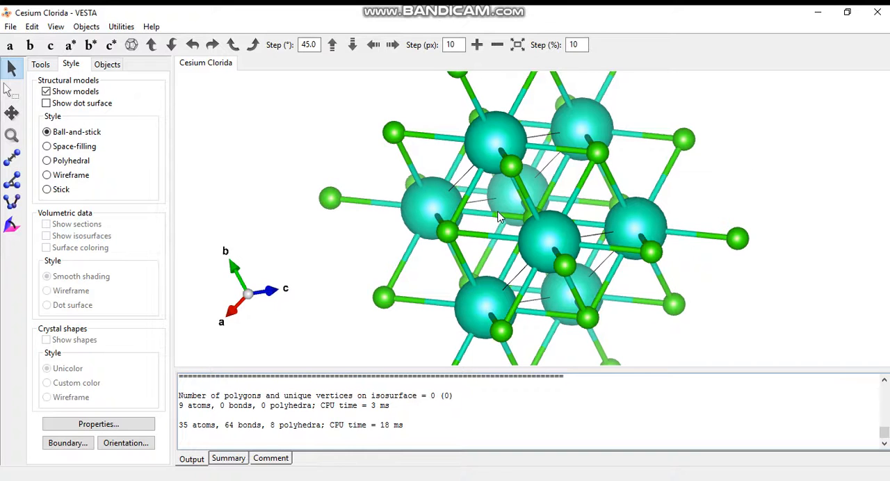
{"action": "left_click_drag", "start_coordinate": [499, 217], "coordinate": [473, 221]}
{"action": "left_click", "coordinate": [111, 66]}
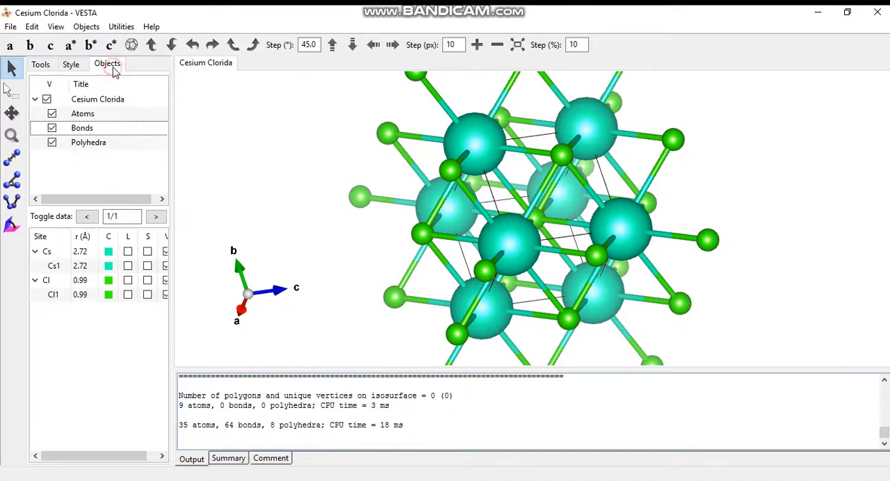
{"action": "left_click", "coordinate": [128, 252]}
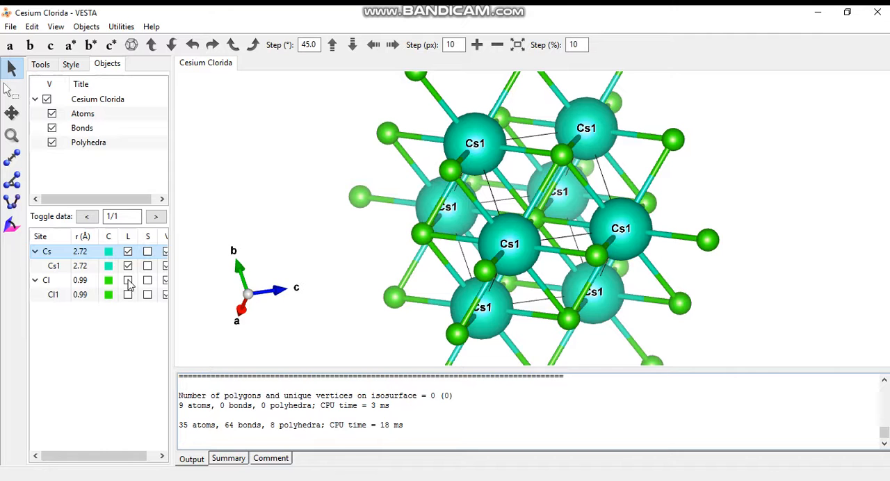
{"action": "left_click", "coordinate": [128, 281]}
{"action": "scroll", "coordinate": [451, 258], "scroll_direction": "down", "scroll_amount": 1}
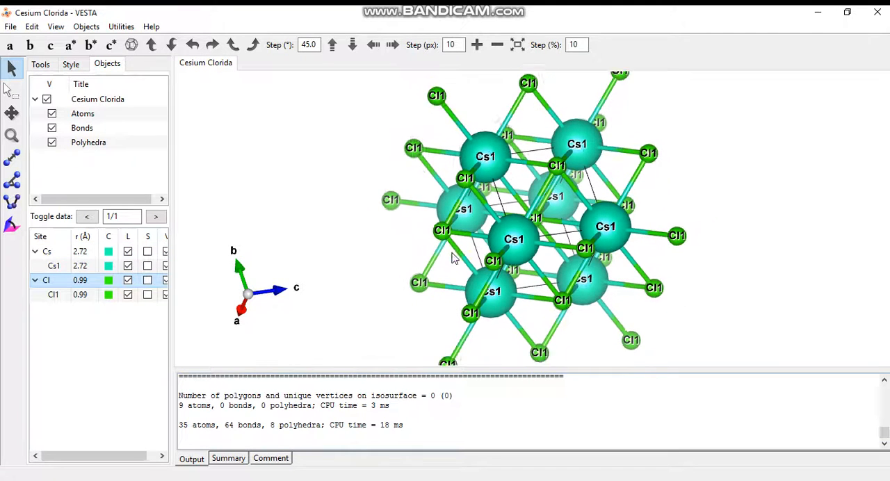
Step: Extend the displayed boundary of the Cesium Clorida phase to 2 for x(max), y(max) and z(max)
{"action": "left_click_drag", "start_coordinate": [452, 257], "coordinate": [618, 255]}
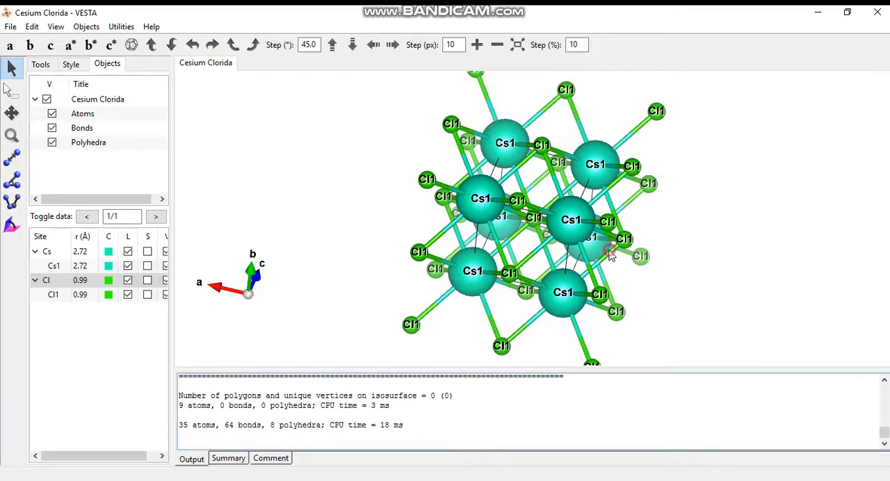
{"action": "left_click_drag", "start_coordinate": [612, 257], "coordinate": [565, 273]}
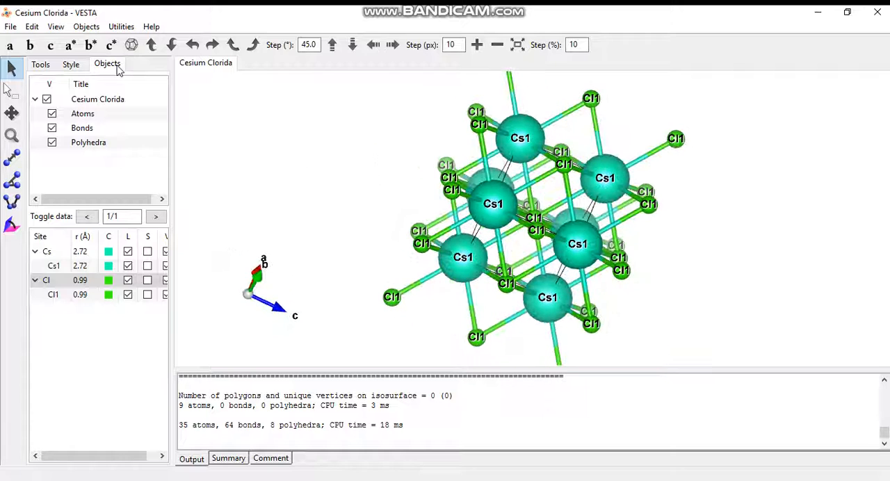
{"action": "left_click", "coordinate": [86, 27]}
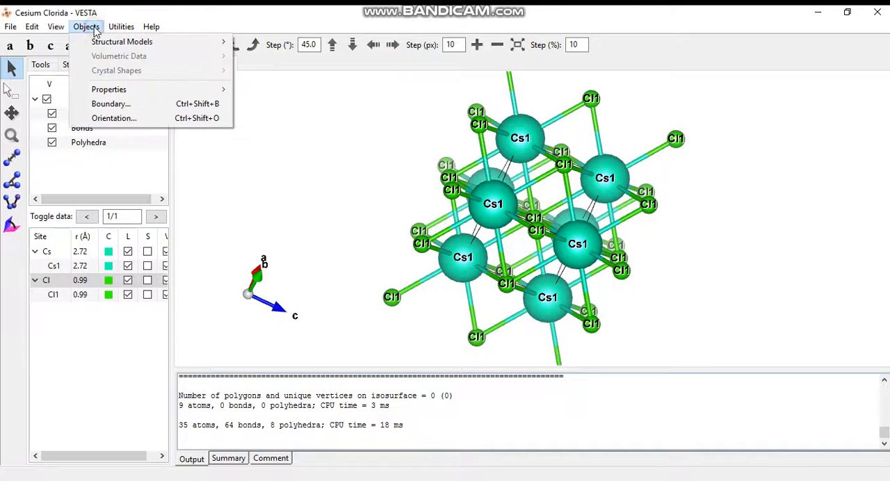
{"action": "left_click", "coordinate": [109, 105]}
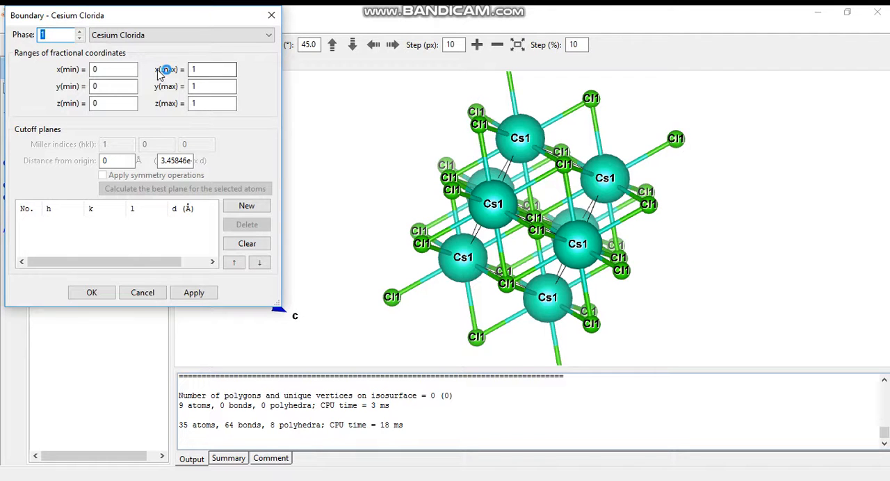
{"action": "left_click", "coordinate": [207, 69]}
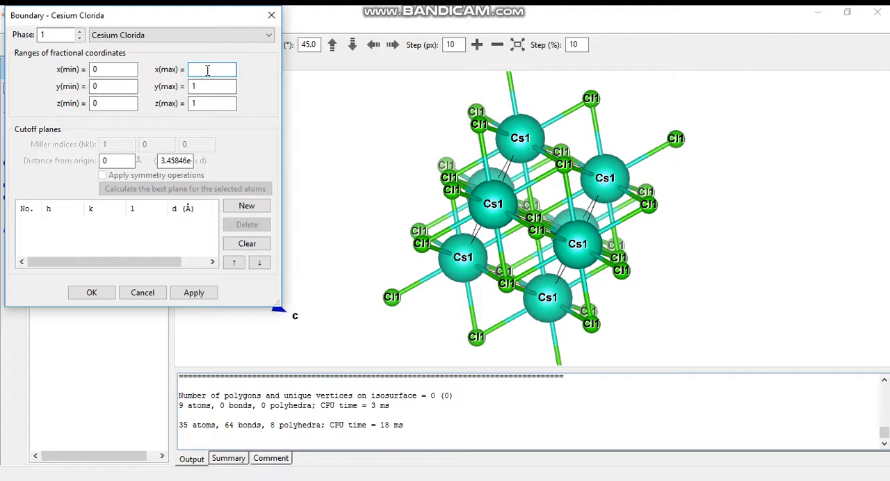
{"action": "double_click", "coordinate": [216, 85]}
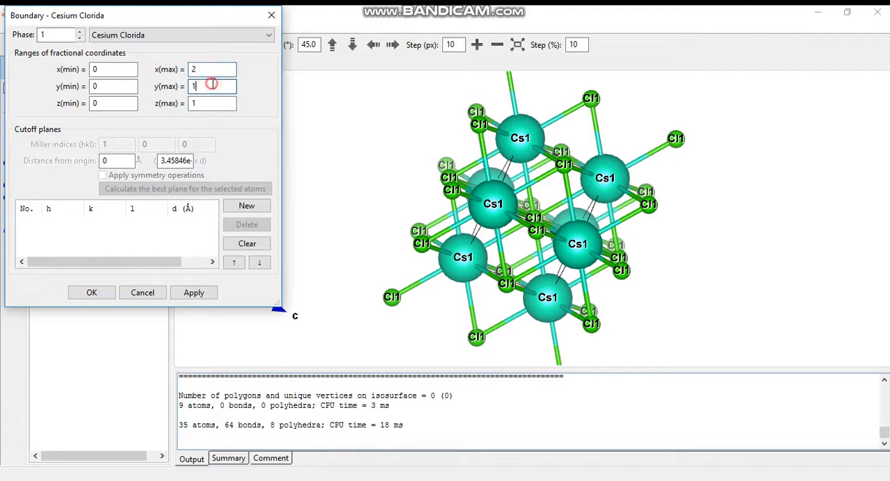
{"action": "key", "text": "BackSpace"}
{"action": "type", "text": "2"}
{"action": "left_click", "coordinate": [210, 103]}
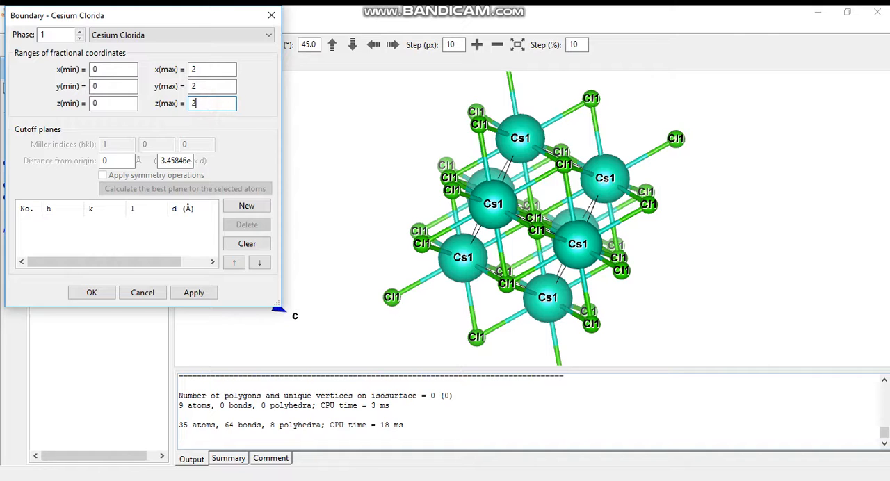
{"action": "left_click", "coordinate": [90, 292]}
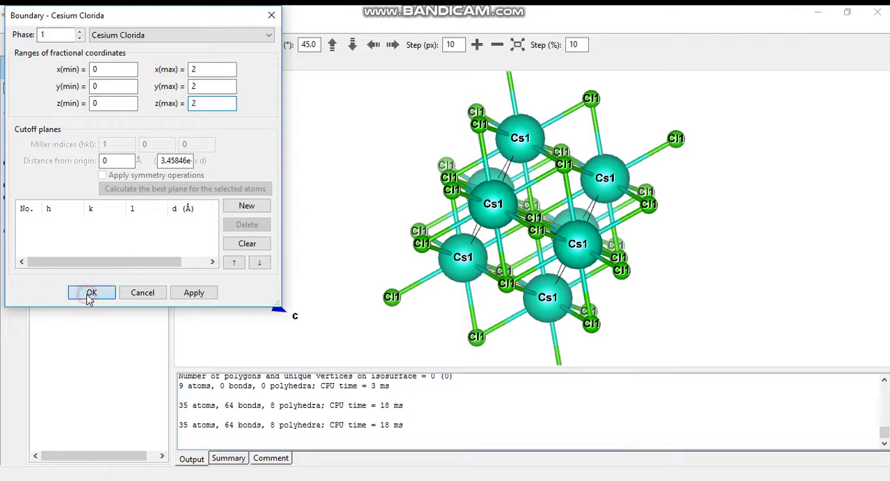
Step: Save the structure in the Downloads folder as Cesium Clorida in VESTA format
{"action": "left_click_drag", "start_coordinate": [587, 219], "coordinate": [621, 306]}
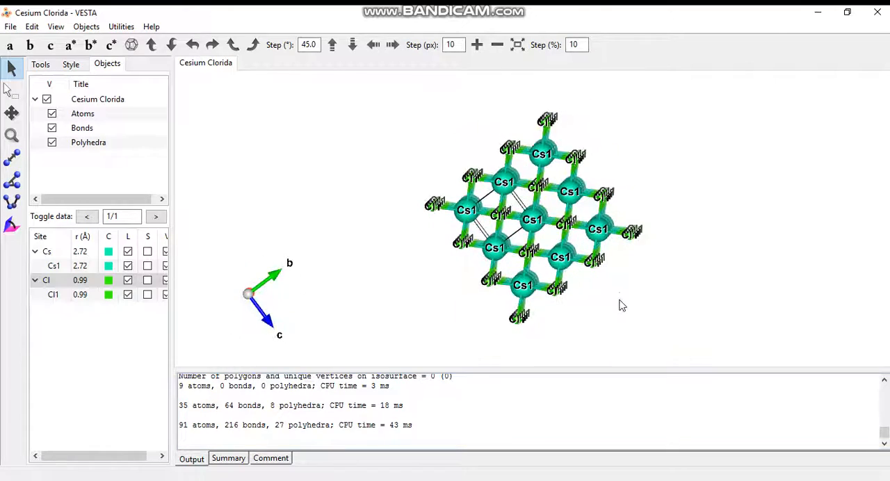
{"action": "left_click_drag", "start_coordinate": [567, 251], "coordinate": [534, 260]}
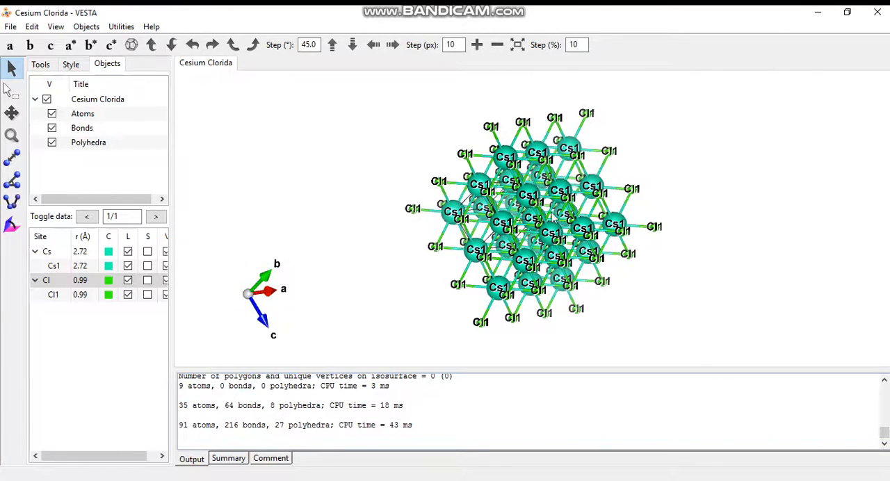
{"action": "left_click_drag", "start_coordinate": [545, 206], "coordinate": [581, 207]}
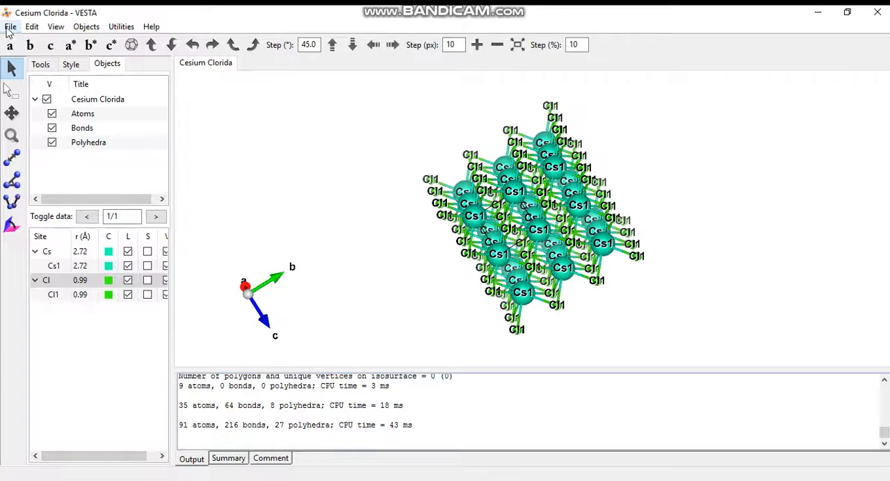
{"action": "left_click", "coordinate": [11, 28]}
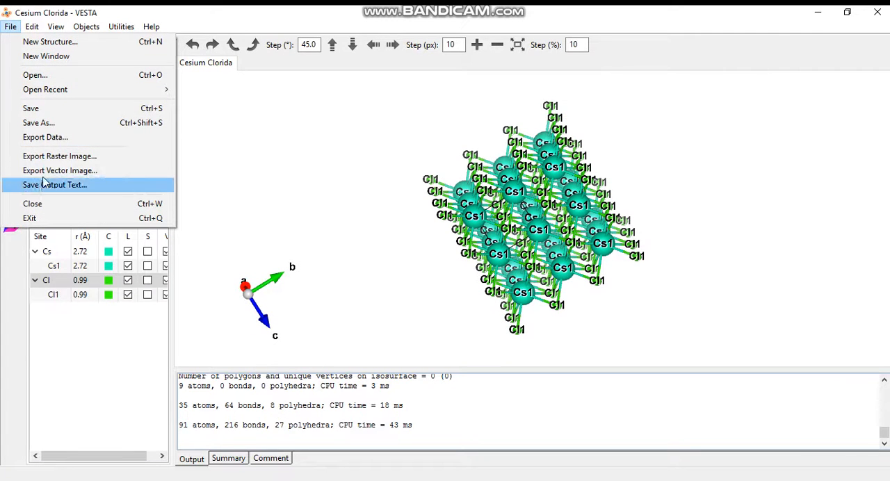
{"action": "left_click", "coordinate": [42, 109]}
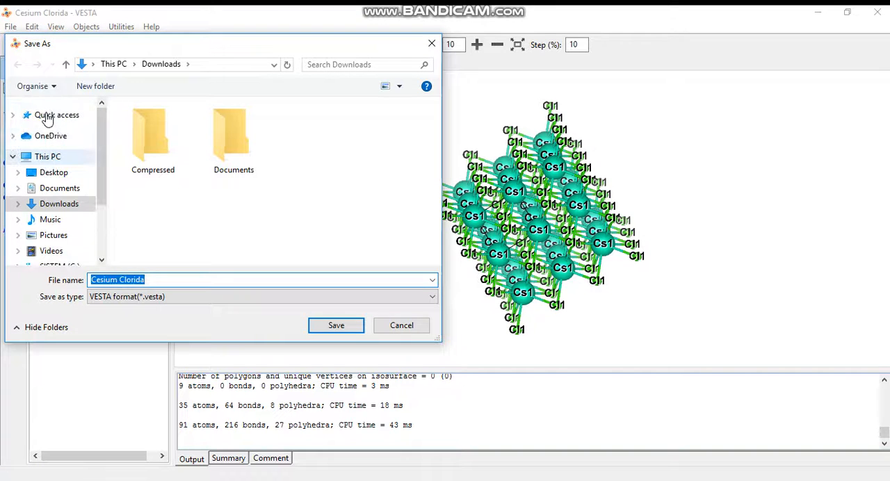
{"action": "left_click_drag", "start_coordinate": [104, 168], "coordinate": [108, 193]}
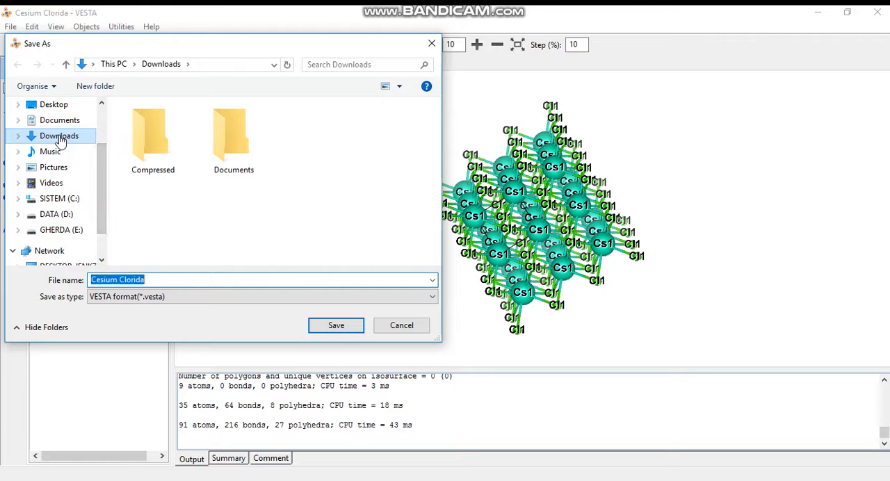
{"action": "left_click", "coordinate": [74, 136]}
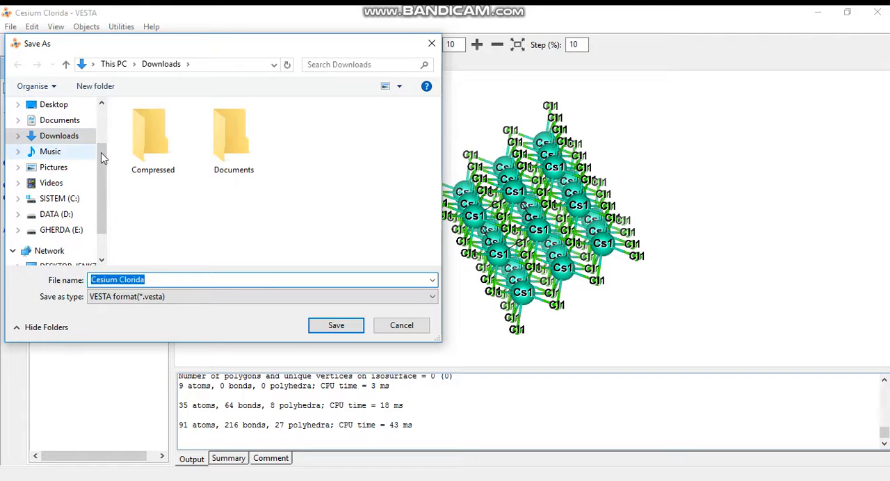
{"action": "left_click", "coordinate": [149, 279]}
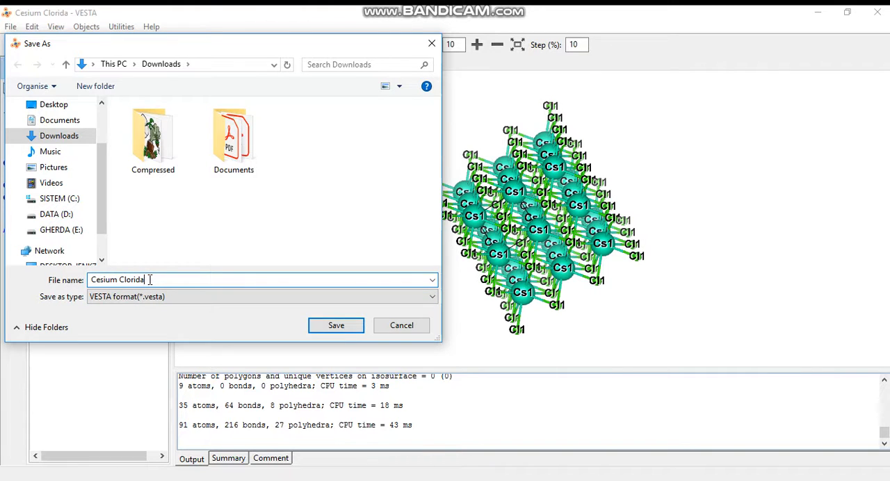
{"action": "left_click", "coordinate": [336, 325]}
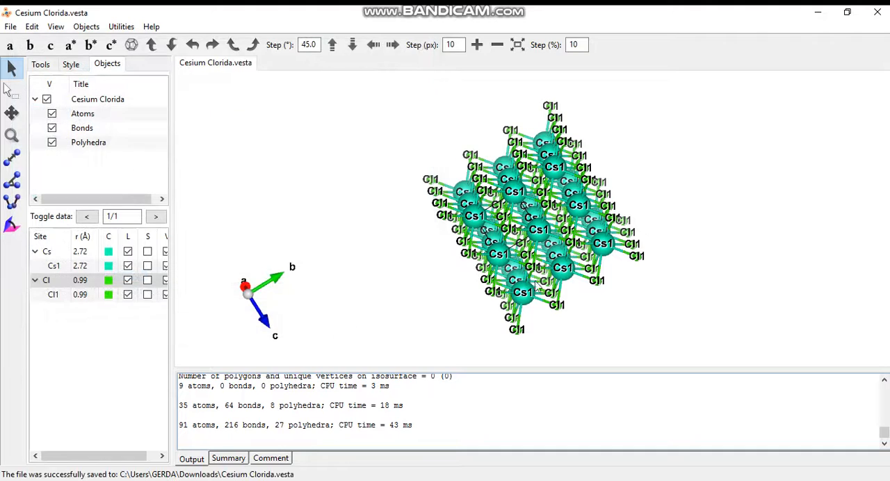
{"action": "mouse_move", "coordinate": [543, 257]}
{"action": "left_mouse_down"}
{"action": "mouse_move", "coordinate": [459, 280]}
{"action": "mouse_move", "coordinate": [514, 257]}
{"action": "mouse_move", "coordinate": [549, 257]}
{"action": "left_mouse_up"}
{"action": "left_click_drag", "start_coordinate": [525, 203], "coordinate": [498, 212]}
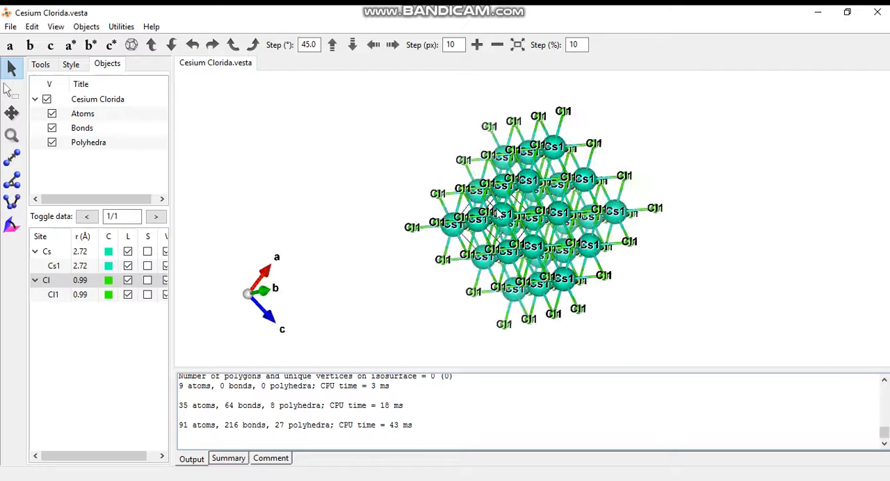